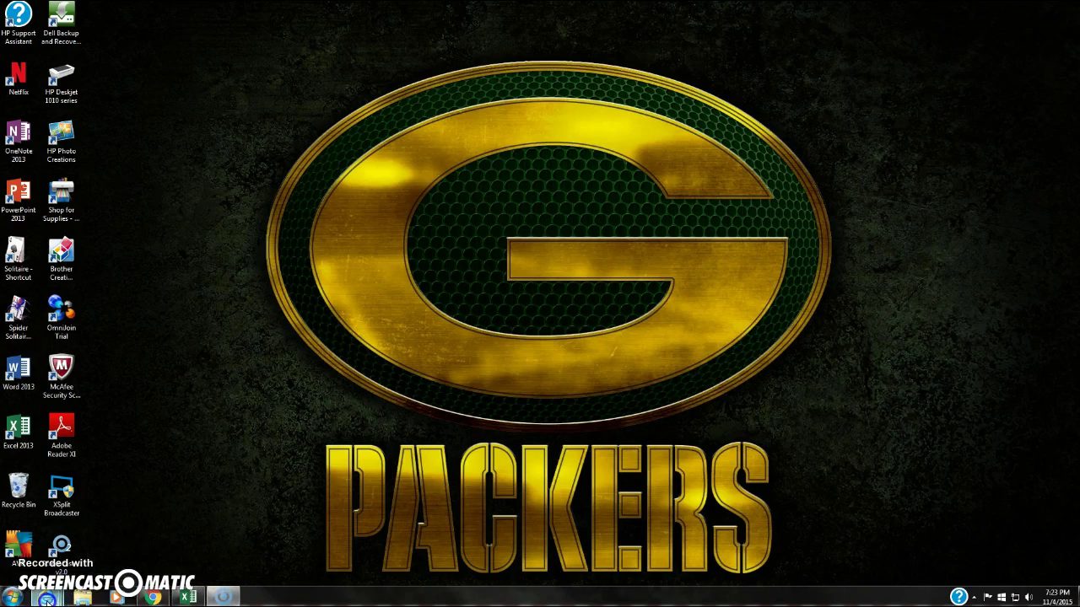
# Step: Bring up the browser on RANDOM.ORG's List Randomizer, which already holds the six owner names
pyautogui.moveTo(46, 598)
pyautogui.click(181, 549)
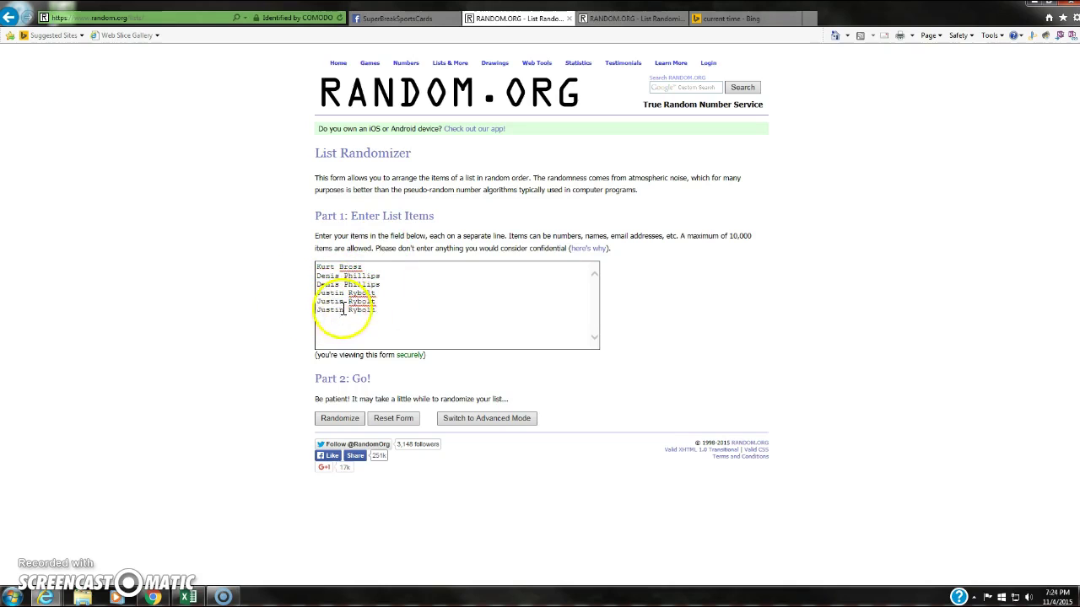
# Step: Post a LIVE comment on the Facebook divisional baseball break post, then check Bing's current time
pyautogui.click(403, 19)
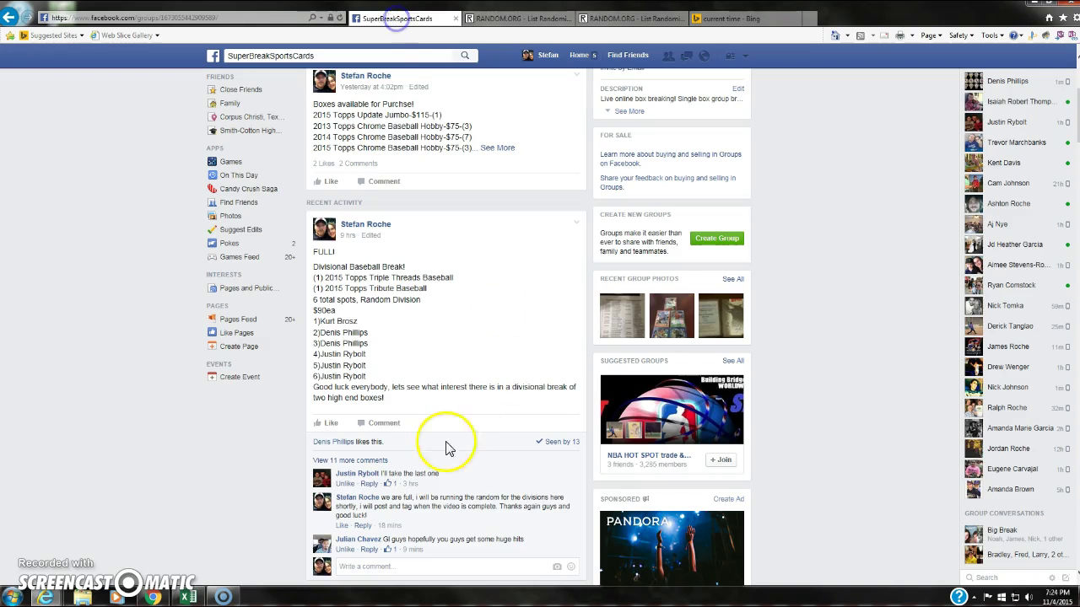
pyautogui.scroll(-2, 400, 392)
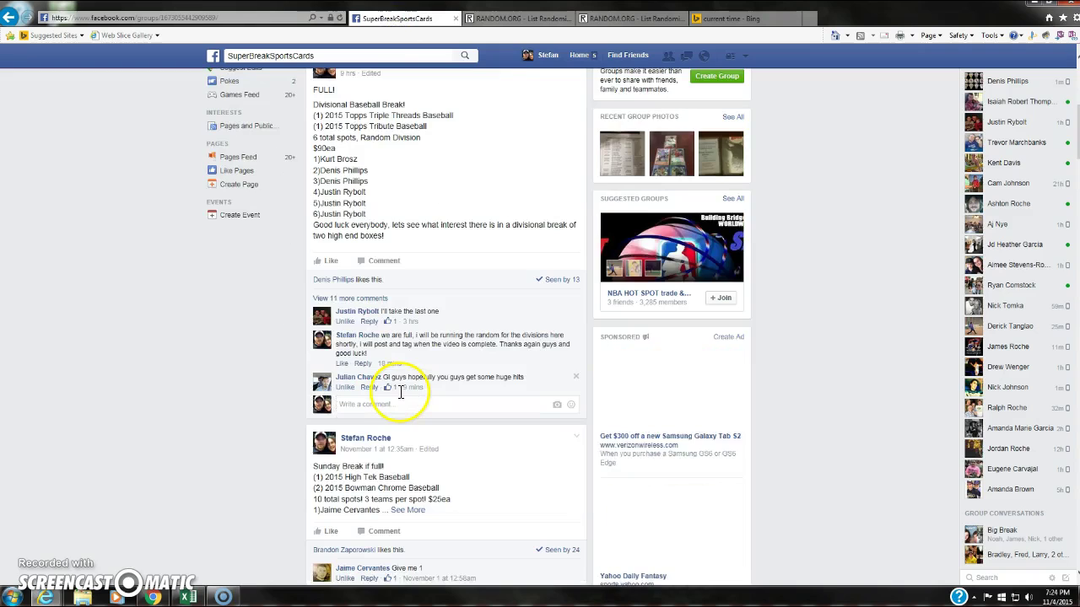
pyautogui.scroll(2, 399, 396)
pyautogui.scroll(-1, 383, 408)
pyautogui.write('LIVE')
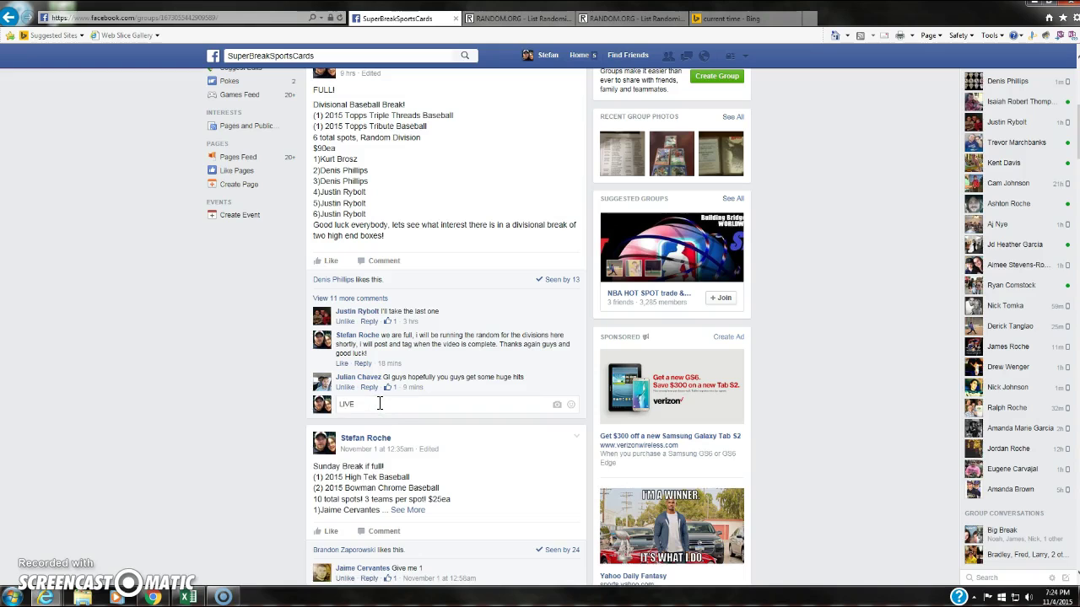
pyautogui.press('Return')
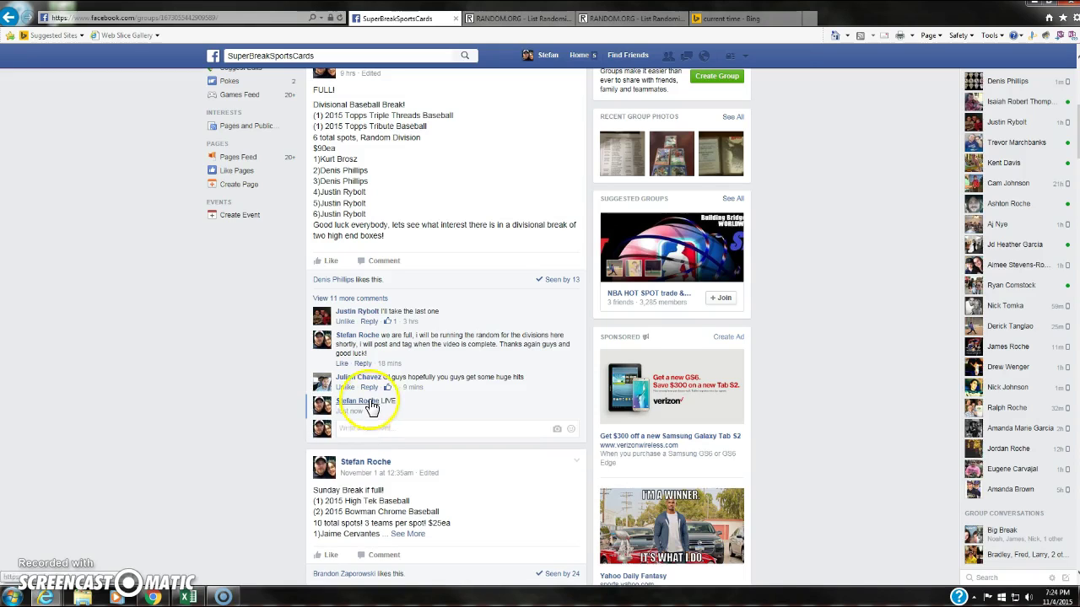
pyautogui.click(733, 18)
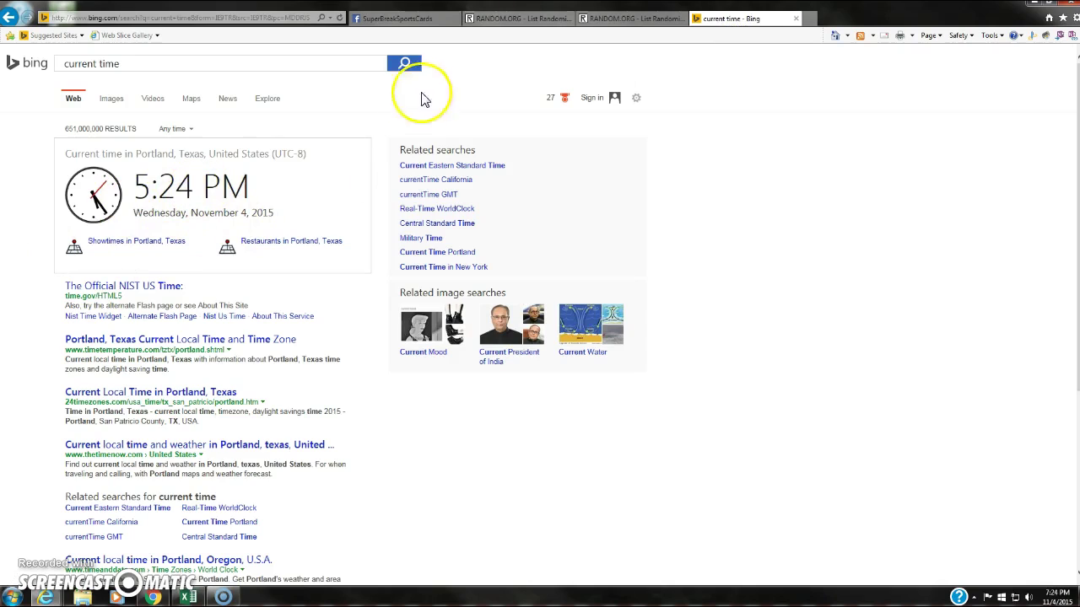
# Step: Shuffle the six owner names on the List Randomizer until they've been randomized five times
pyautogui.click(503, 20)
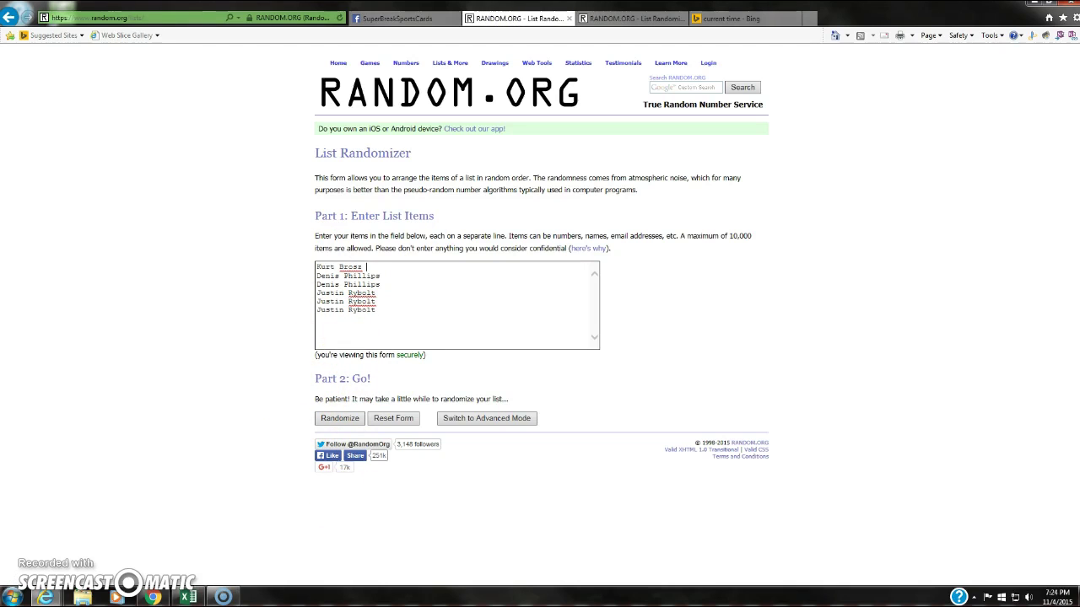
pyautogui.moveTo(494, 115); pyautogui.dragTo(0, 193)
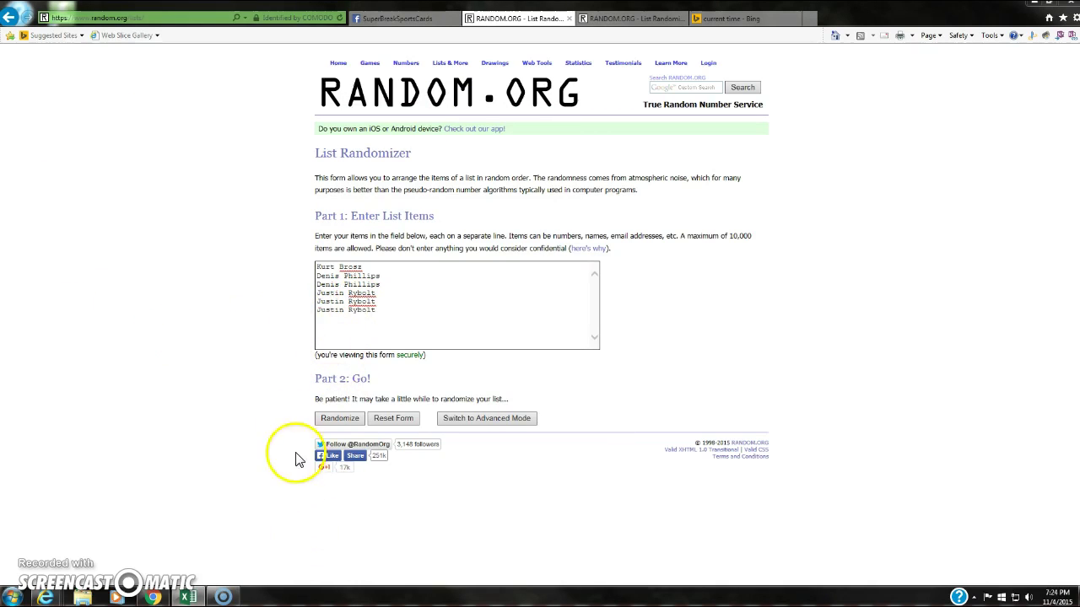
pyautogui.click(333, 420)
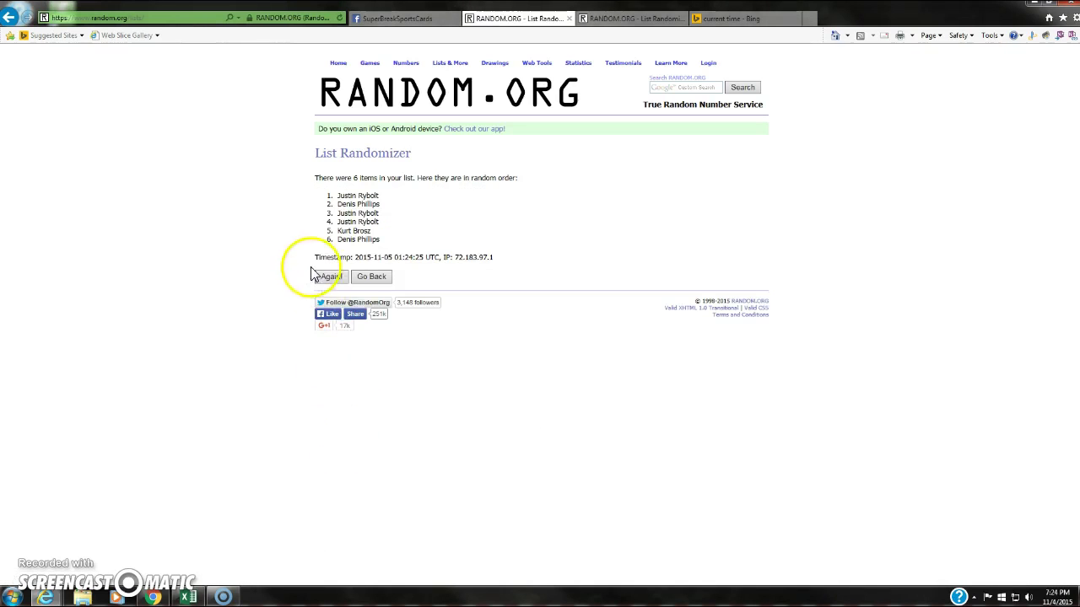
pyautogui.click(330, 277)
pyautogui.click(329, 297)
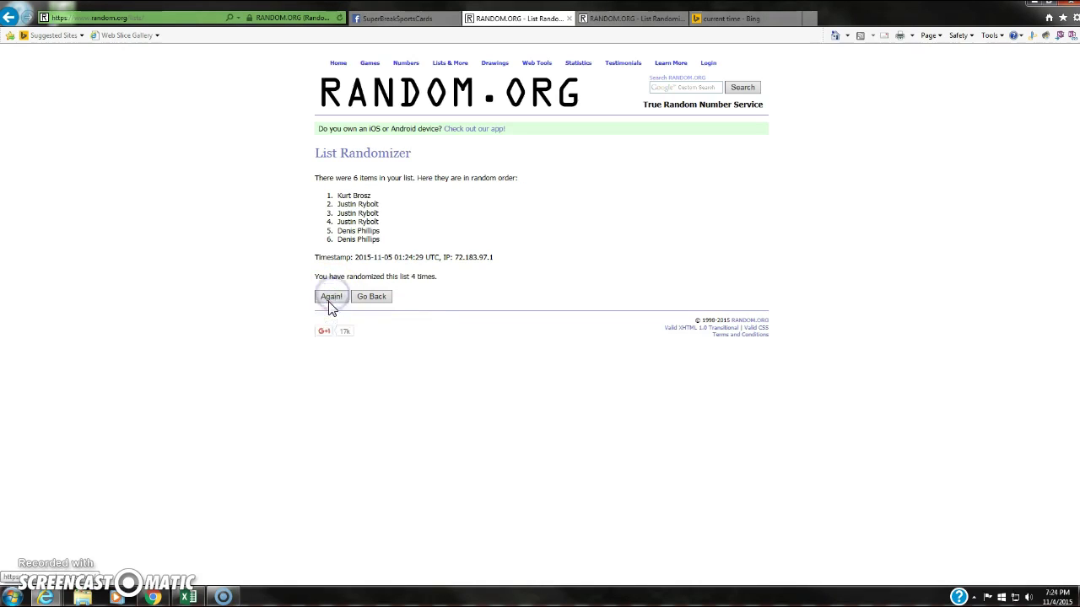
pyautogui.click(724, 19)
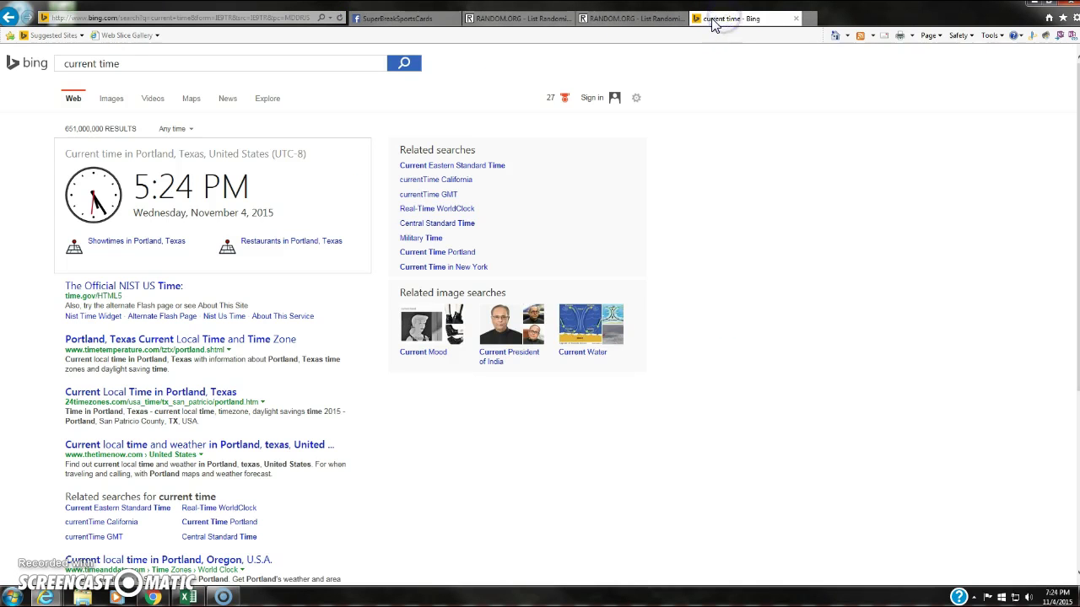
pyautogui.click(511, 19)
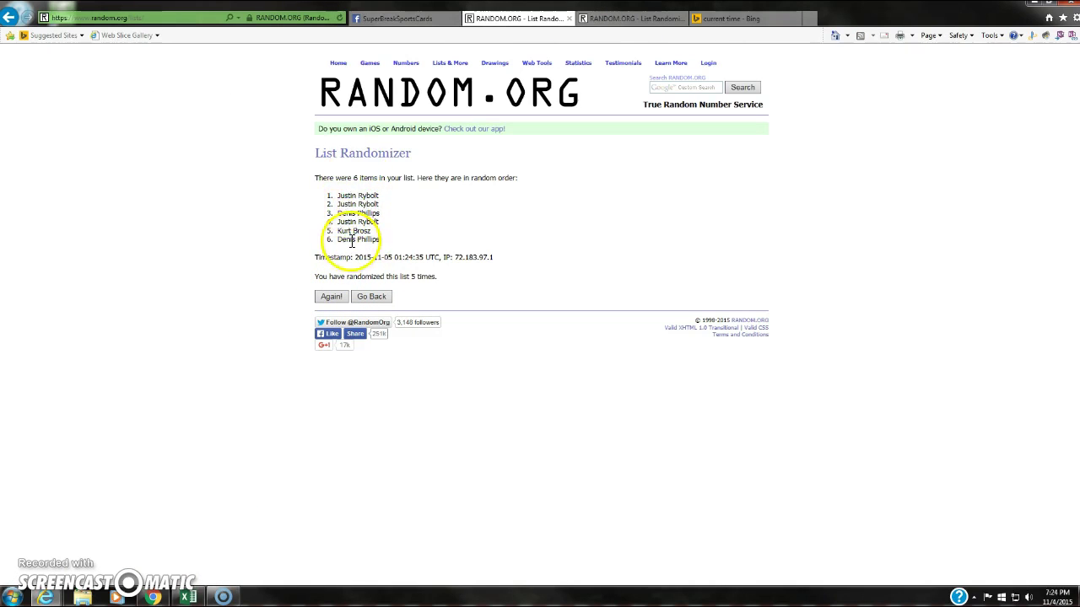
# Step: Copy the fifth randomized owner order from the RANDOM.ORG results
pyautogui.moveTo(334, 195); pyautogui.dragTo(364, 242)
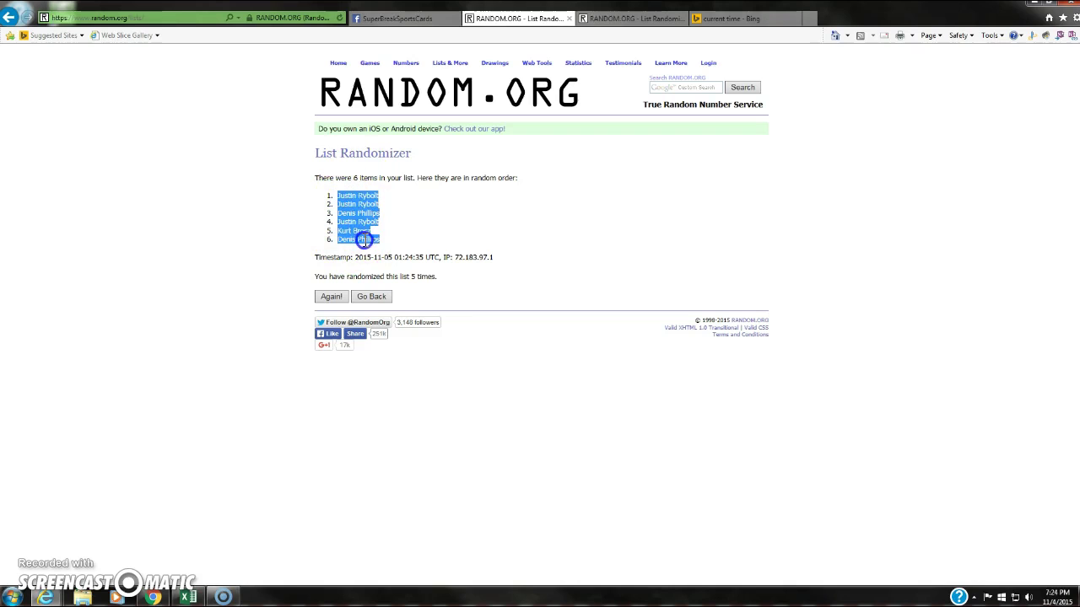
pyautogui.rightClick(356, 221)
pyautogui.click(378, 234)
# Step: Paste the owner names into cells A1–A6 of the blank Excel workbook, then minimize it
pyautogui.click(187, 598)
pyautogui.moveTo(180, 149); pyautogui.dragTo(515, 148)
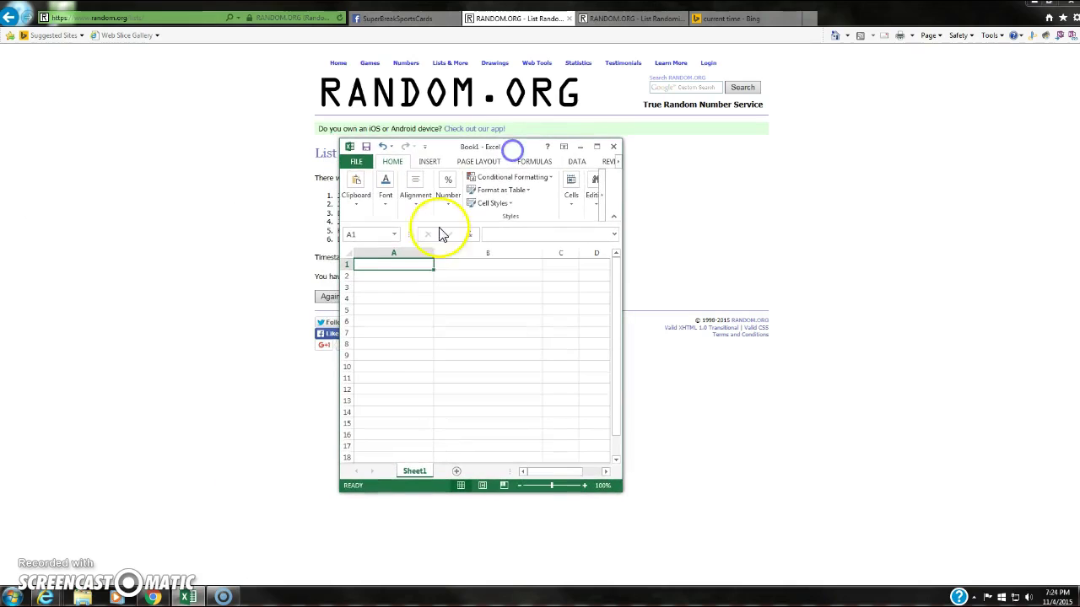
pyautogui.click(397, 265)
pyautogui.rightClick(399, 263)
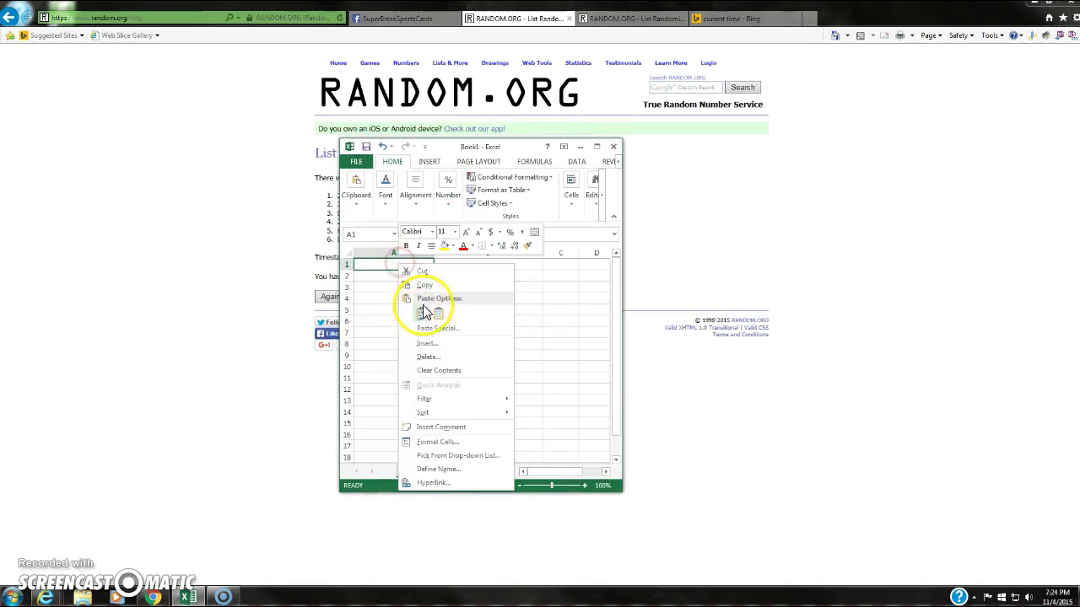
pyautogui.click(421, 313)
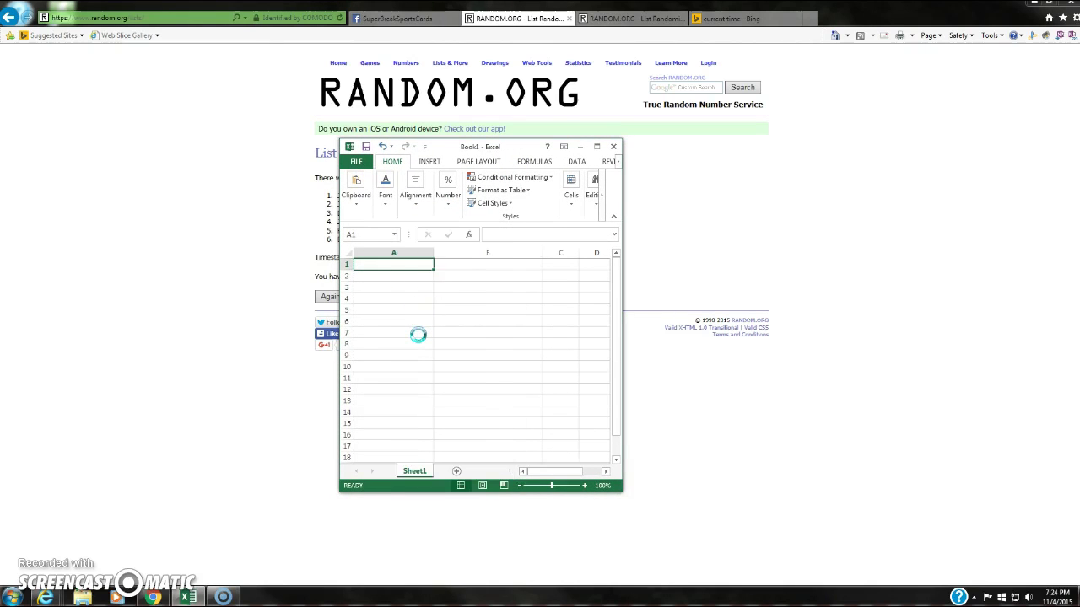
pyautogui.click(475, 266)
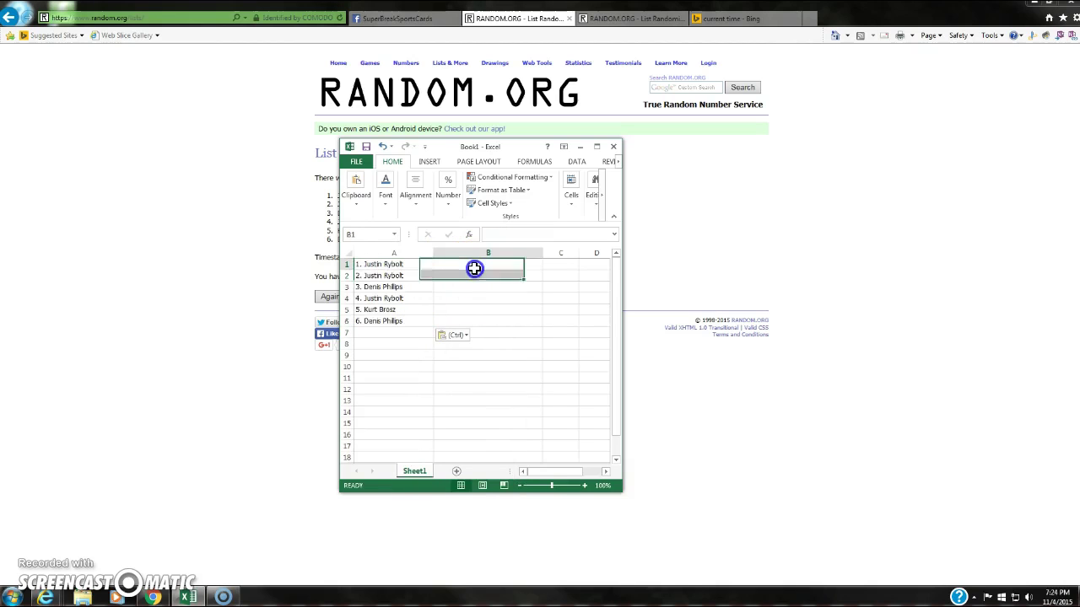
pyautogui.click(580, 146)
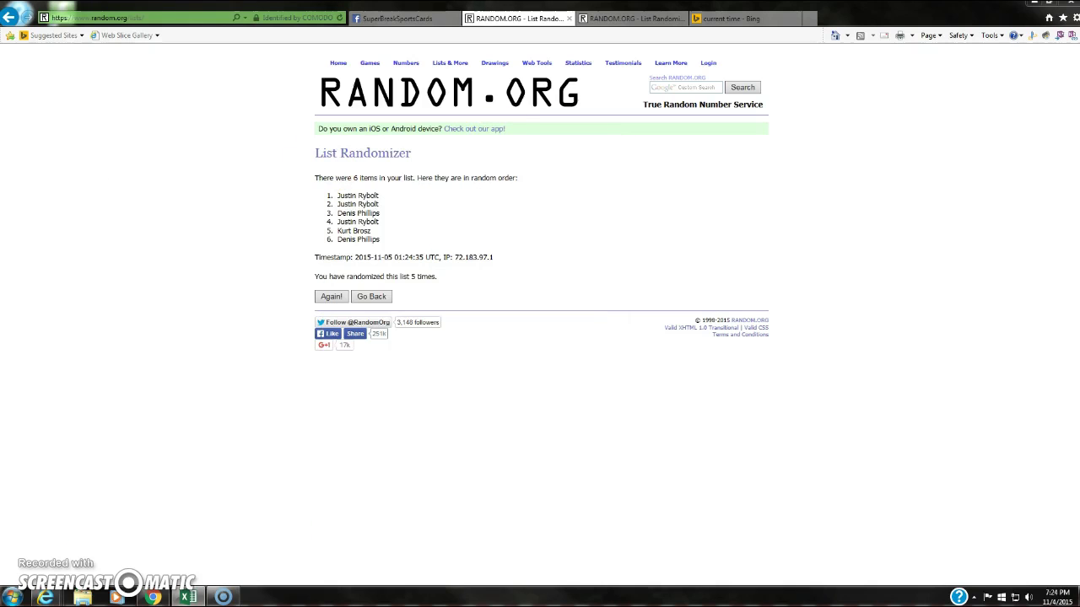
# Step: Shuffle the six MLB divisions five times, ending with an order from NL West to NL East
pyautogui.click(610, 19)
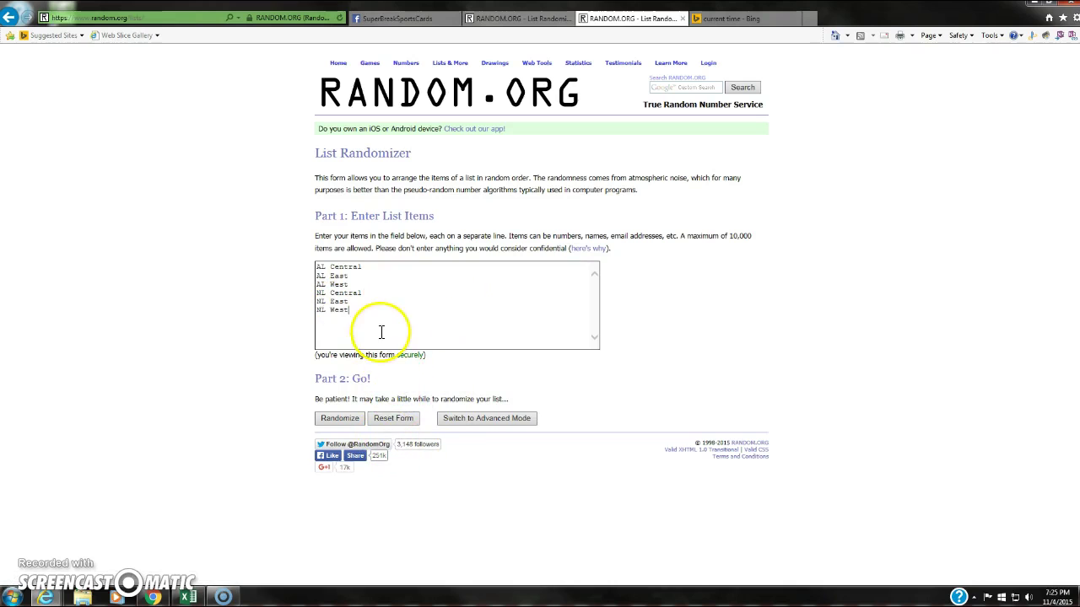
pyautogui.click(337, 419)
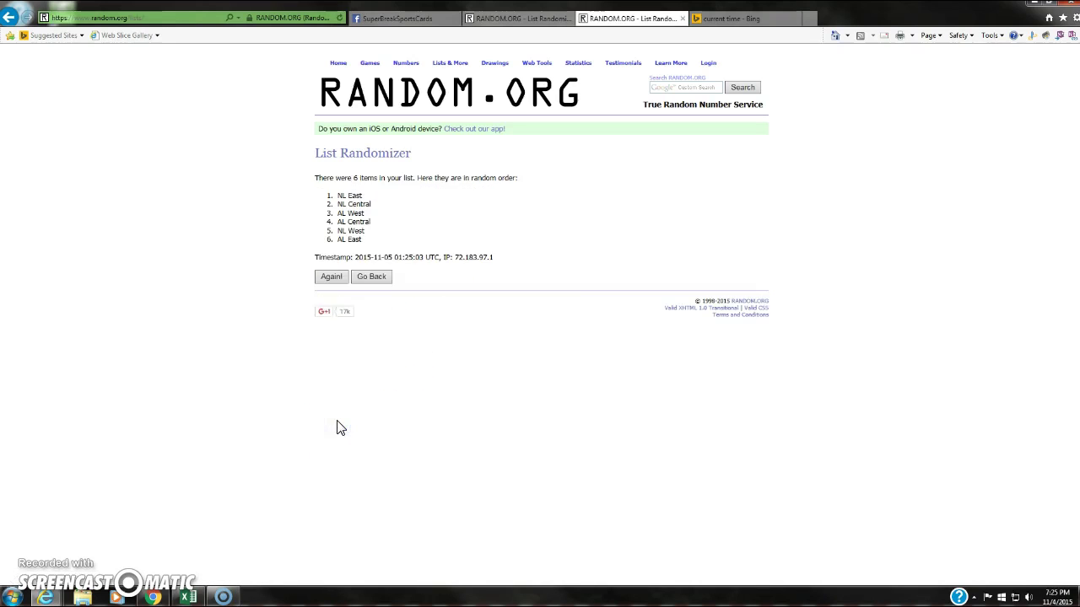
pyautogui.click(332, 279)
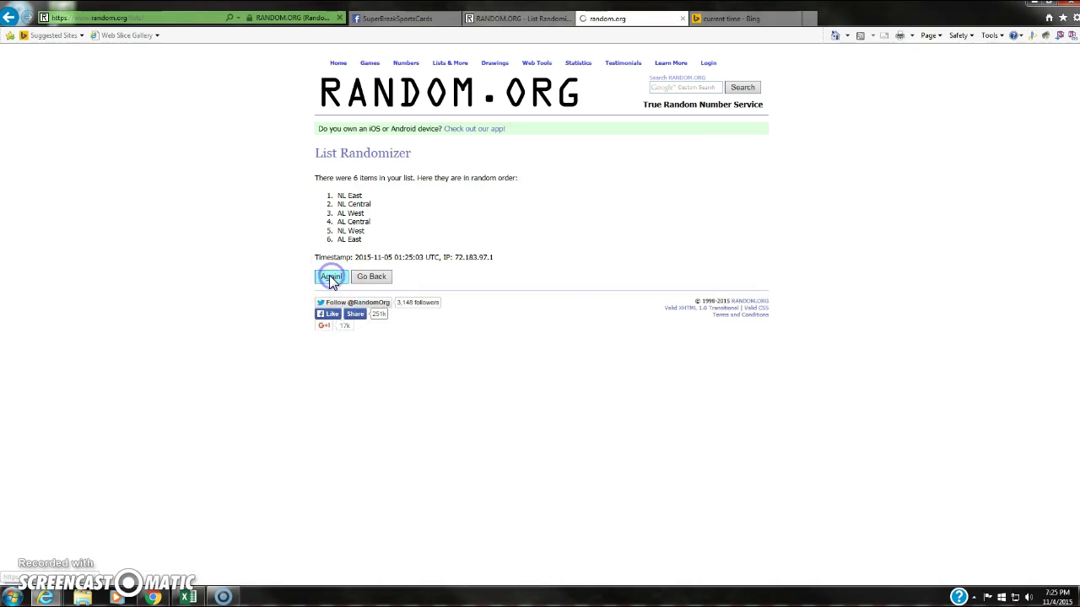
pyautogui.click(335, 299)
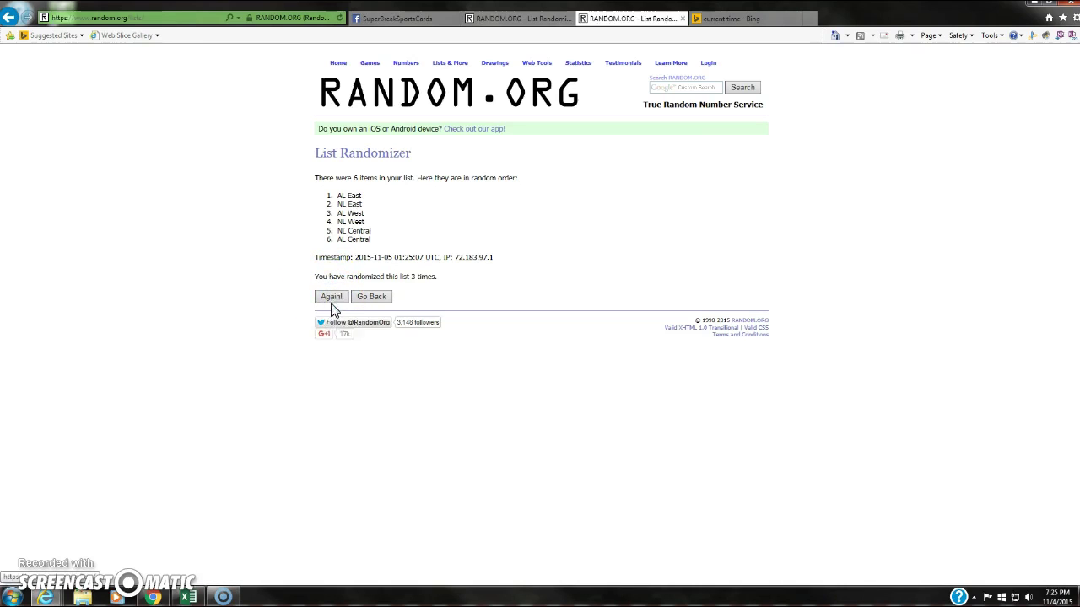
pyautogui.click(332, 297)
pyautogui.click(334, 302)
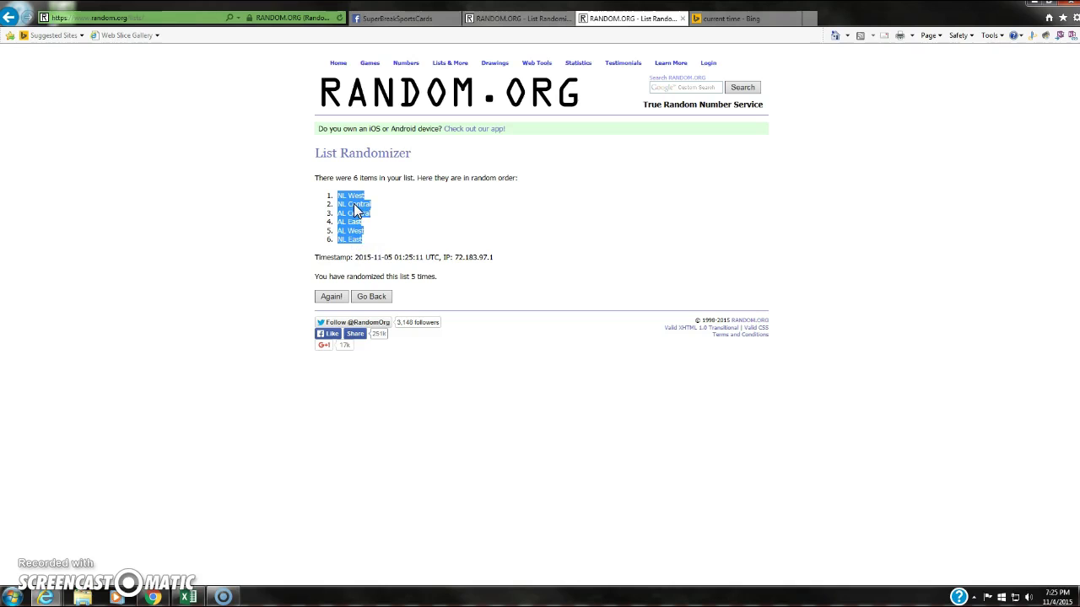
# Step: Copy the shuffled divisions and paste them into column B from B1, beside the owners
pyautogui.rightClick(354, 209)
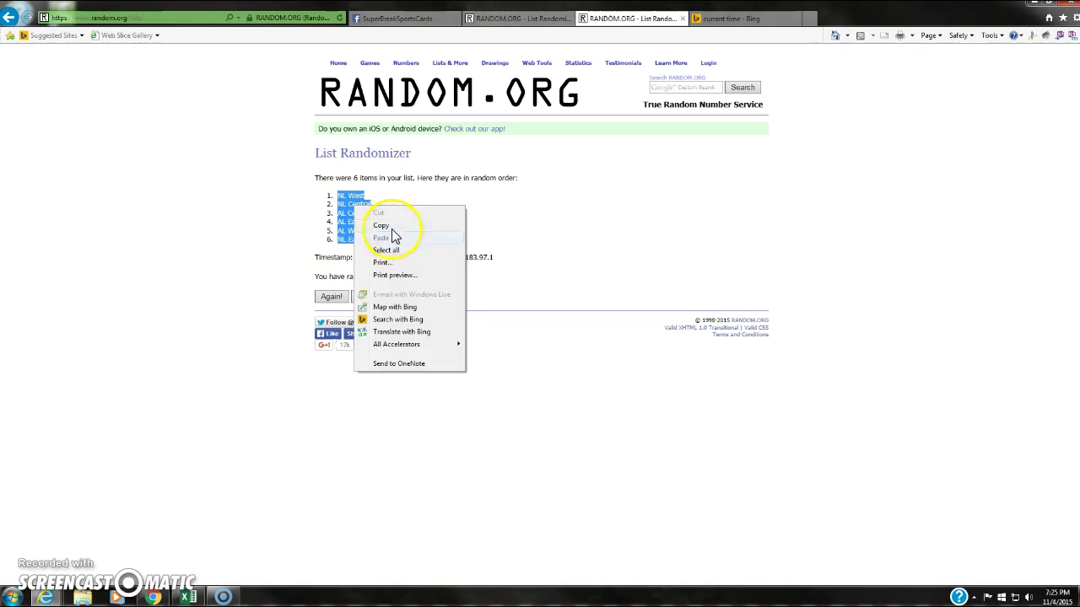
pyautogui.click(383, 224)
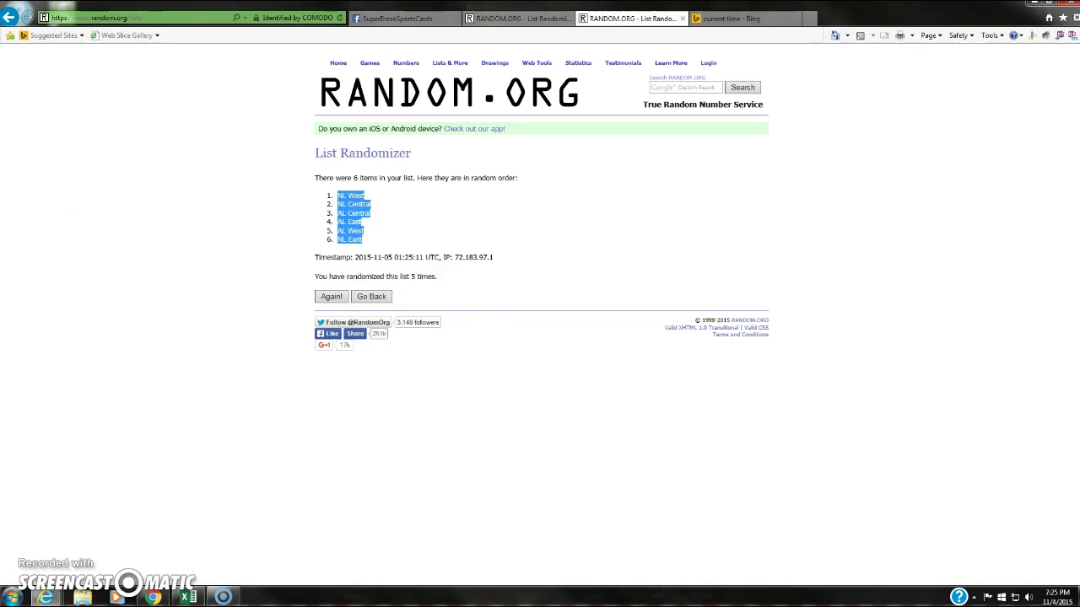
pyautogui.click(187, 597)
pyautogui.moveTo(273, 145); pyautogui.dragTo(473, 123)
pyautogui.rightClick(472, 238)
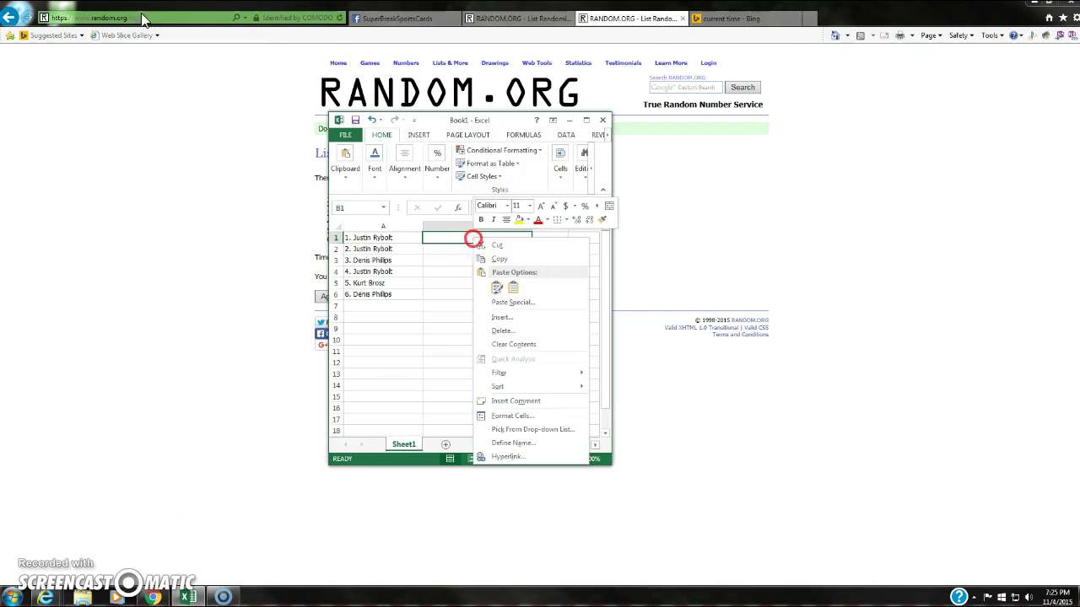
pyautogui.click(492, 287)
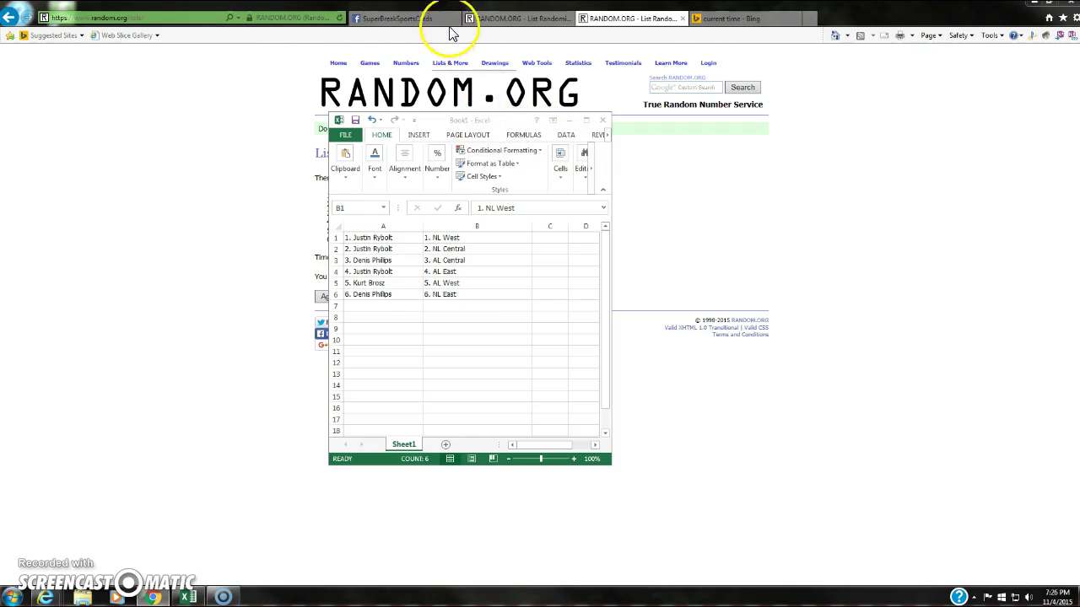
# Step: Comment DONE under the earlier LIVE comment on the divisional break post
pyautogui.click(373, 19)
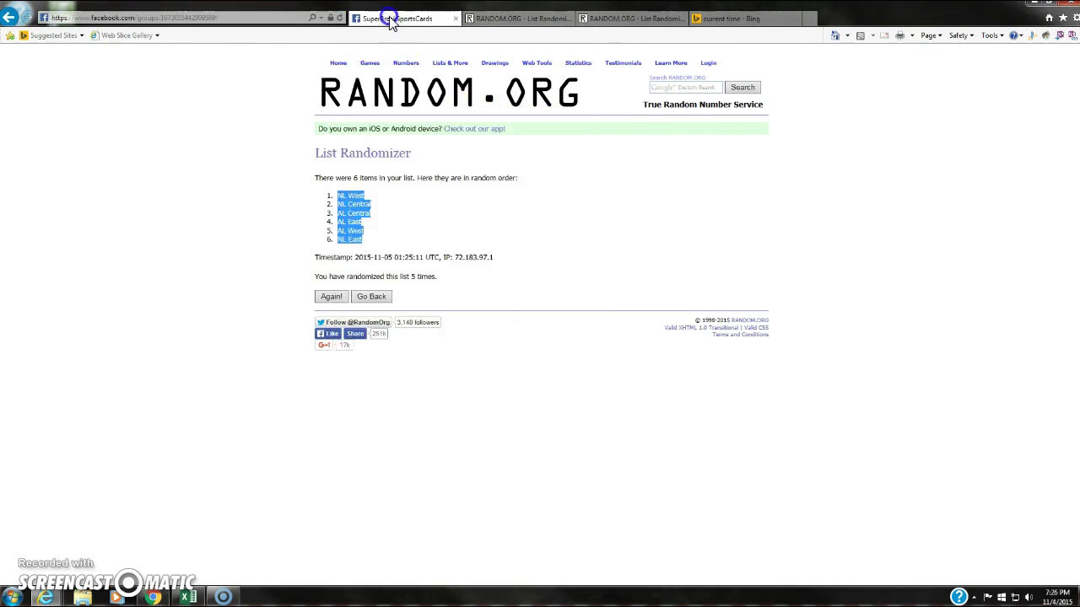
pyautogui.click(750, 20)
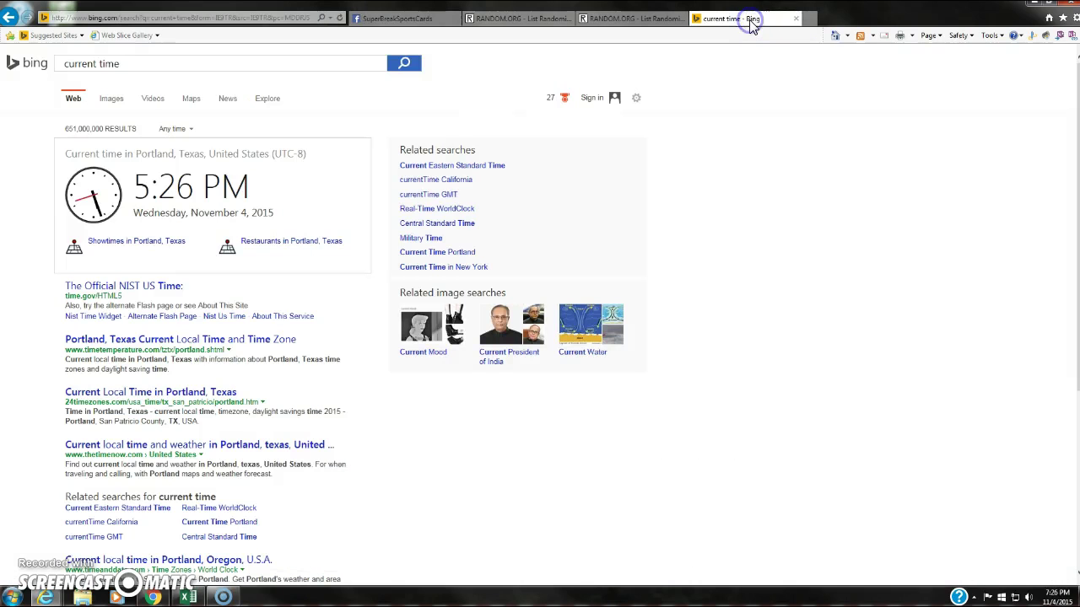
pyautogui.click(393, 20)
pyautogui.write('DONE')
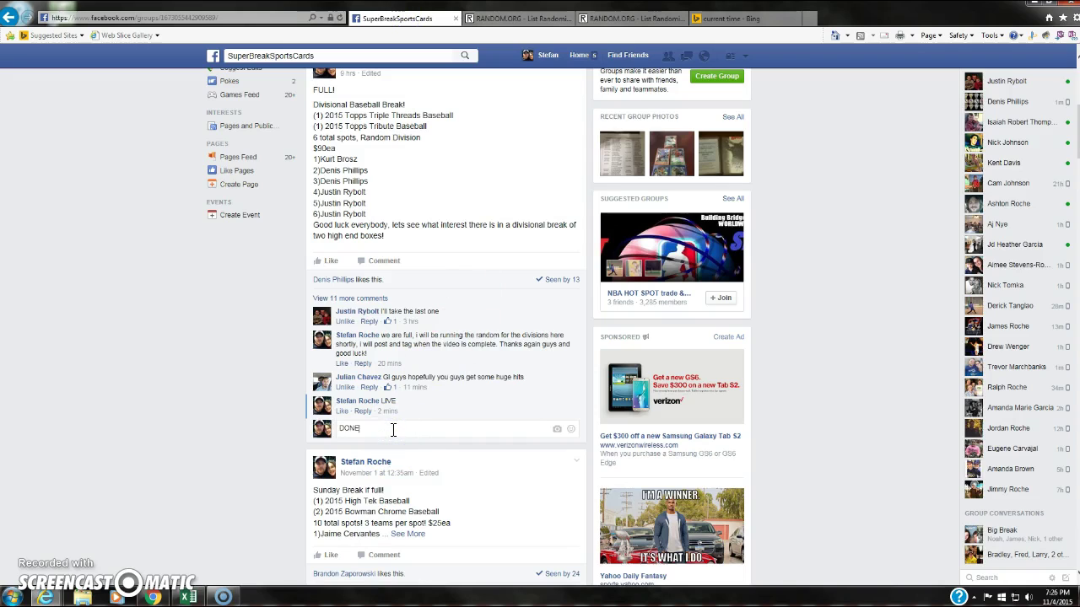
pyautogui.press('Return')
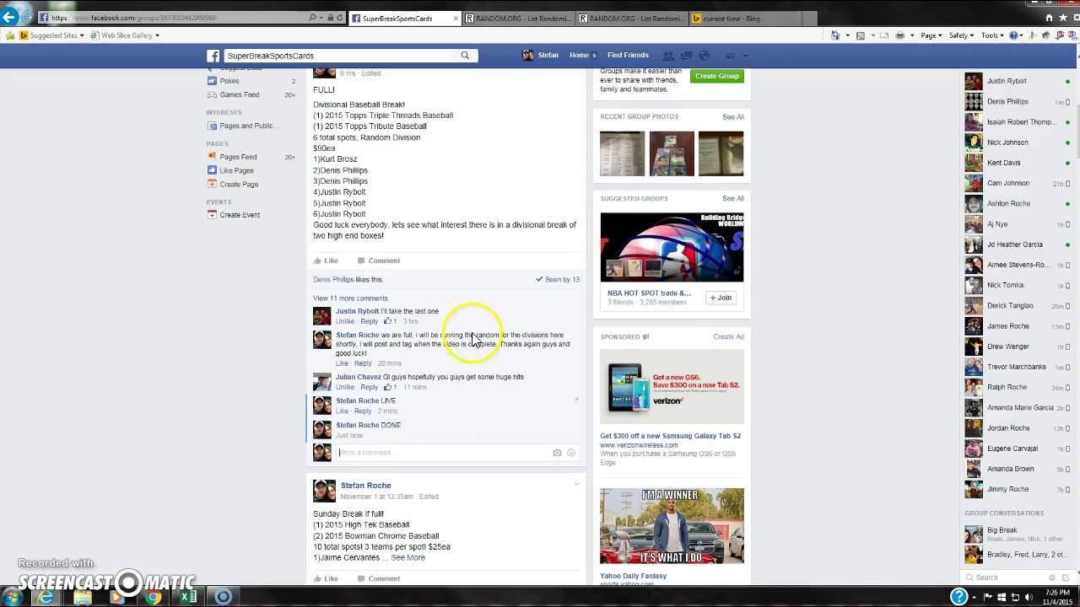